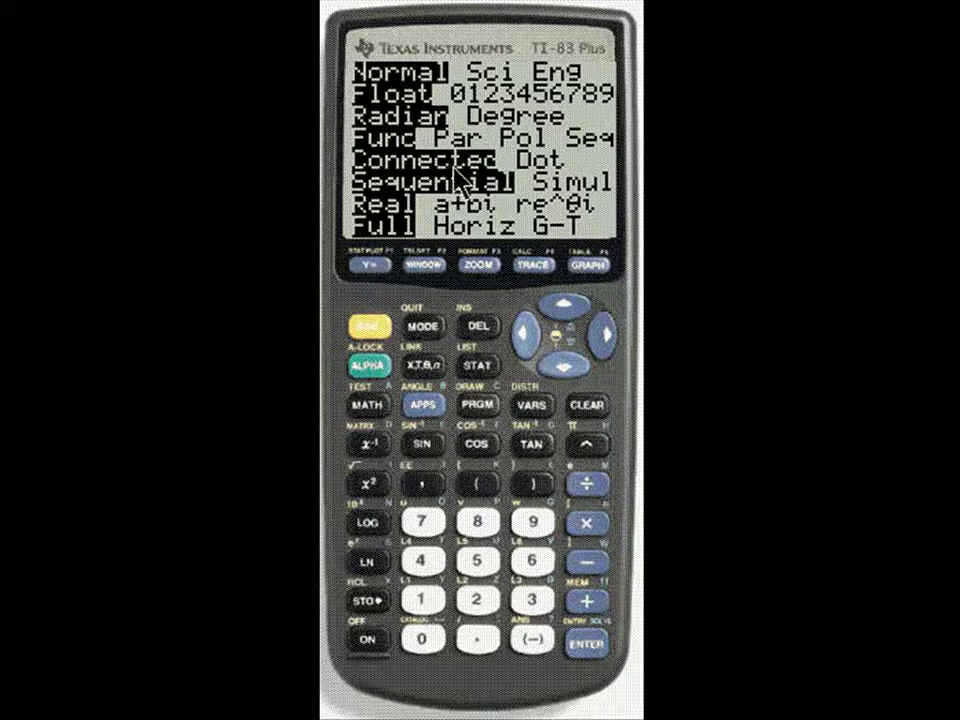
- Activate the second-function shift from the mode screen
{"action": "left_click", "coordinate": [368, 326]}
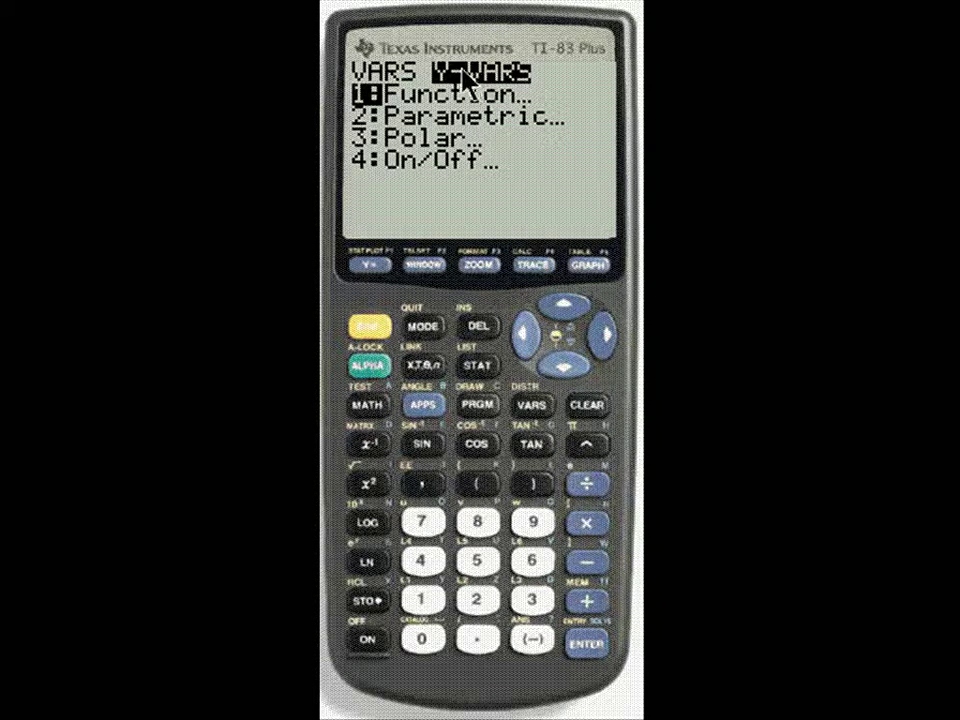
- Switch from Y-VARS to the VARS list and open 7:String…
{"action": "key", "text": "Left"}
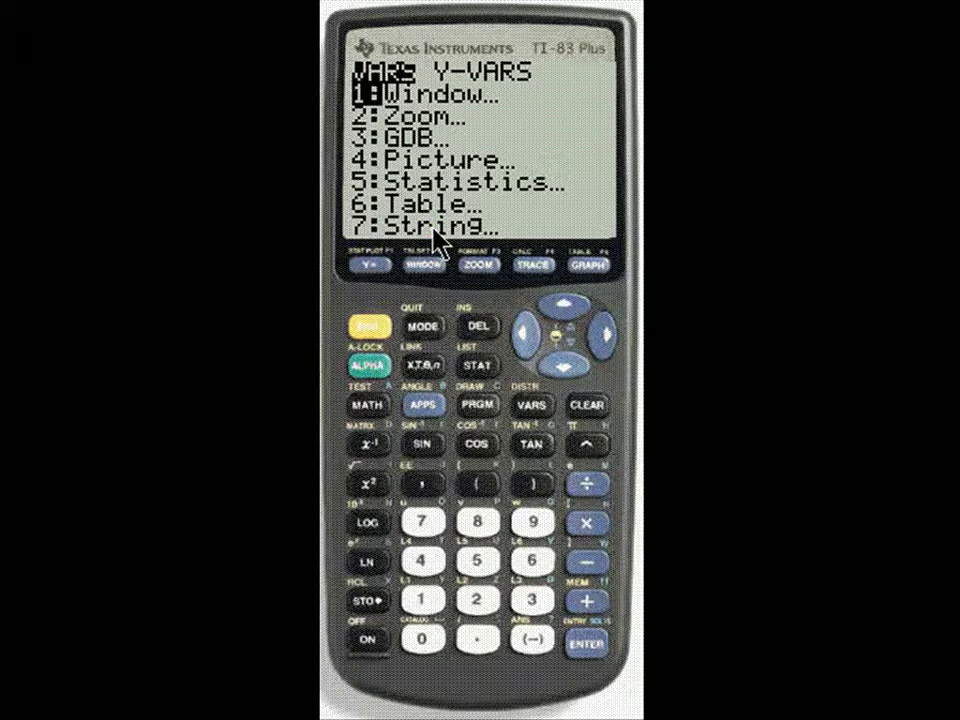
{"action": "key", "text": "Down"}
{"action": "key", "text": "Down"}
{"action": "key", "text": "Down"}
{"action": "key", "text": "Down"}
{"action": "key", "text": "Down"}
{"action": "key", "text": "Down"}
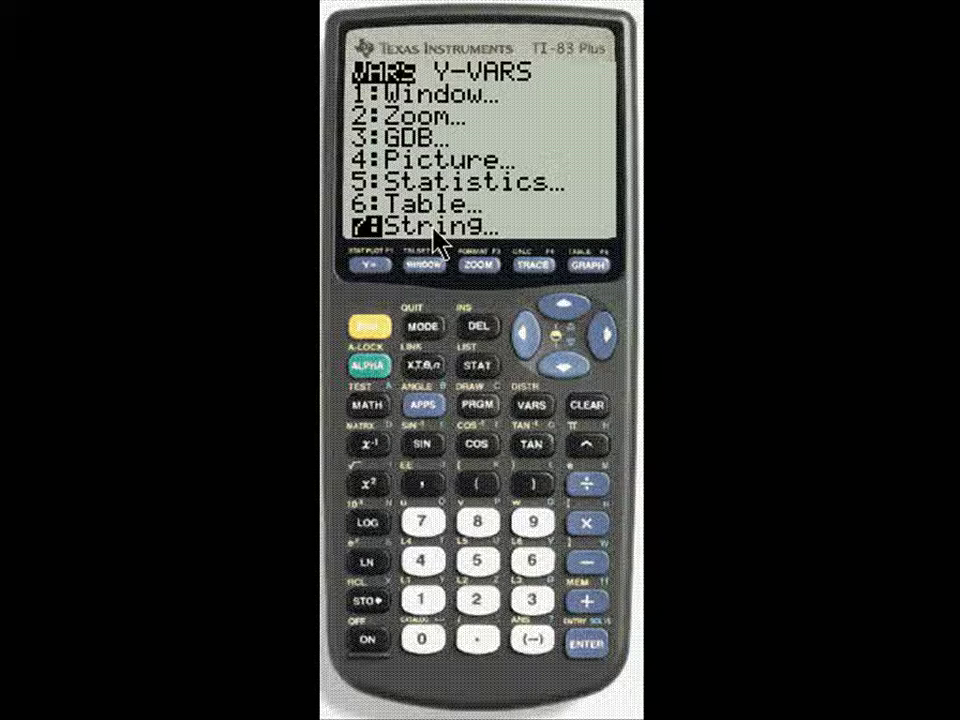
{"action": "key", "text": "Return"}
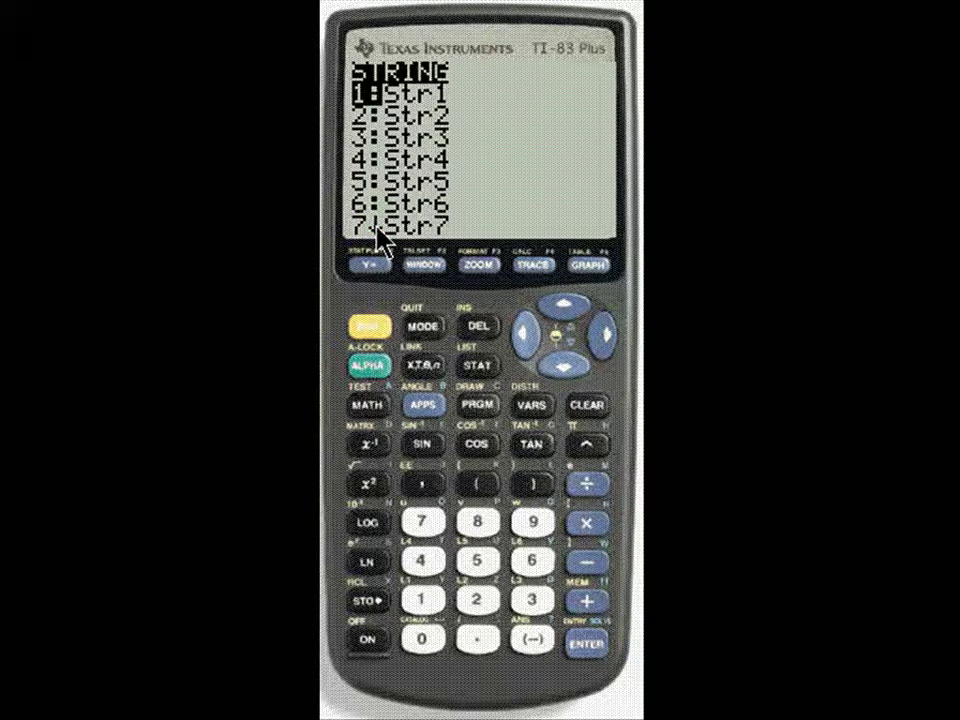
- Scroll the STRING menu down to show Str9 and Str0
{"action": "key", "text": "Down"}
{"action": "key", "text": "Down"}
{"action": "key", "text": "Down"}
{"action": "key", "text": "Down"}
{"action": "key", "text": "Down"}
{"action": "key", "text": "Down"}
{"action": "key", "text": "Down"}
{"action": "key", "text": "Down"}
{"action": "key", "text": "Down"}
{"action": "key", "text": "Down"}
{"action": "key", "text": "Down"}
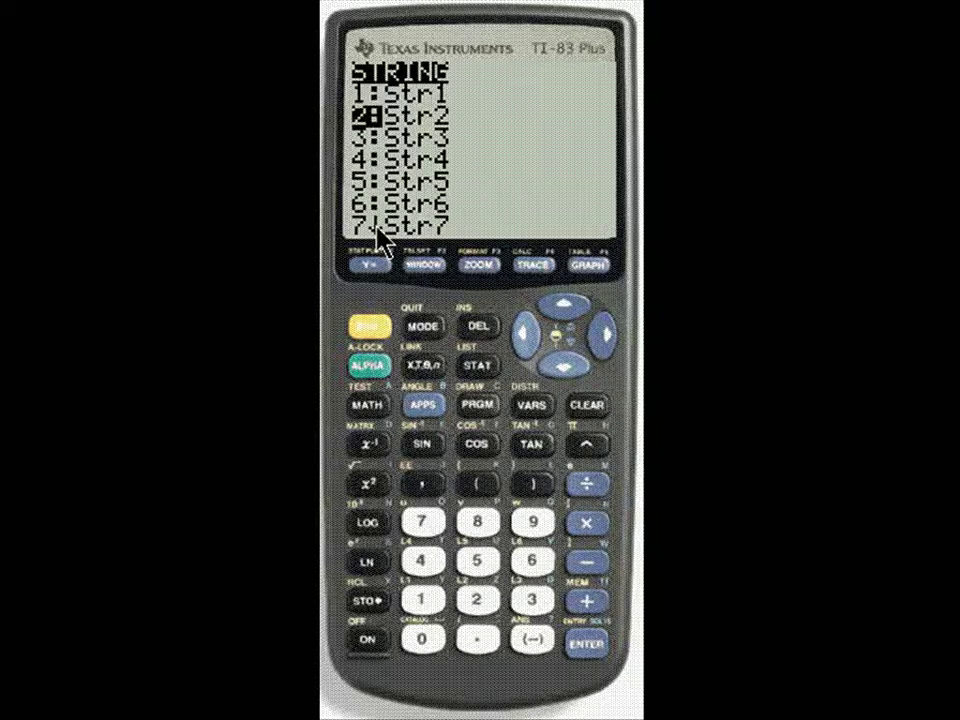
{"action": "key", "text": "Down"}
{"action": "key", "text": "Up"}
{"action": "key", "text": "Up"}
{"action": "key", "text": "Up"}
{"action": "key", "text": "Up"}
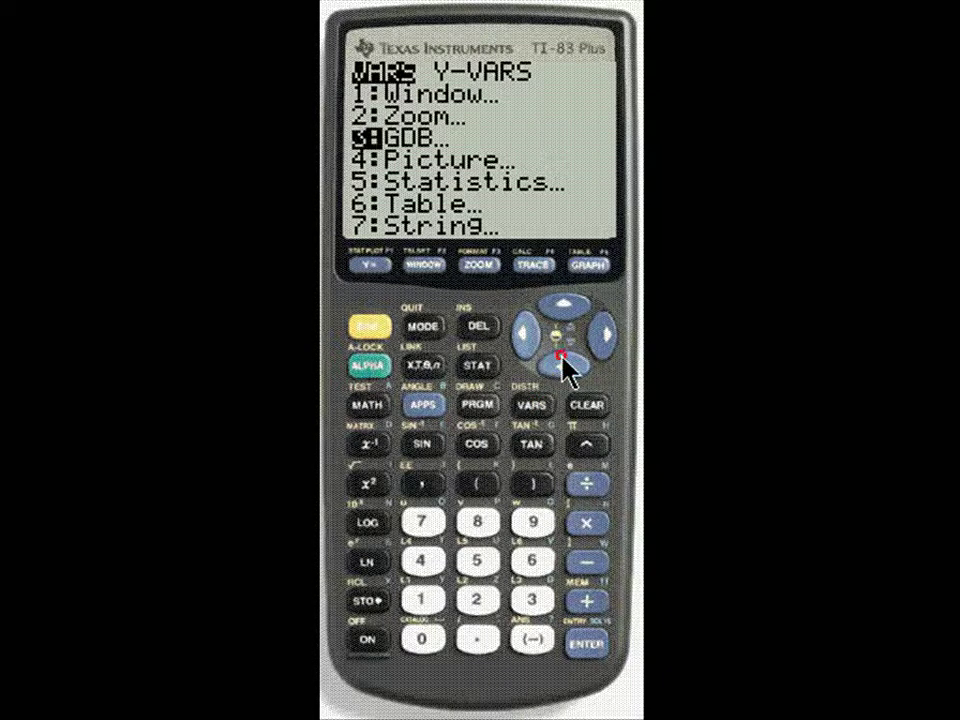
{"action": "left_click", "coordinate": [564, 360]}
- Step down the VARS list to 7:String… and open the STRING menu
{"action": "left_click", "coordinate": [563, 359]}
{"action": "left_click", "coordinate": [563, 359]}
{"action": "left_click", "coordinate": [564, 360]}
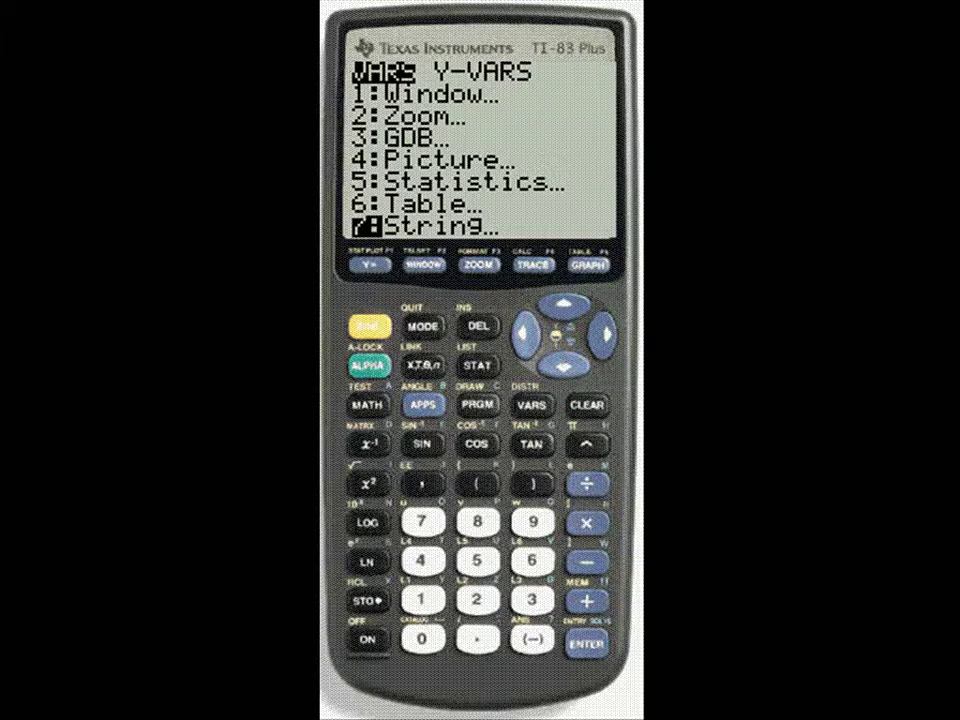
{"action": "left_click", "coordinate": [587, 638]}
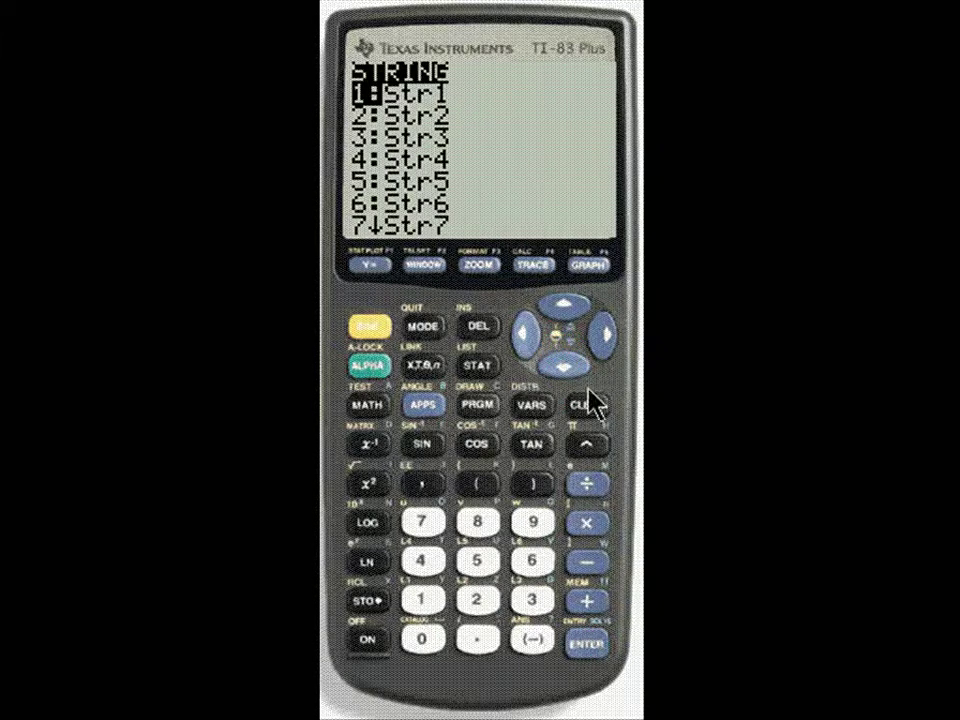
- Move down the string variable list toward Str0
{"action": "left_click", "coordinate": [566, 364]}
{"action": "left_click", "coordinate": [566, 364]}
{"action": "left_click", "coordinate": [566, 364]}
{"action": "left_click", "coordinate": [566, 364]}
{"action": "left_click", "coordinate": [566, 364]}
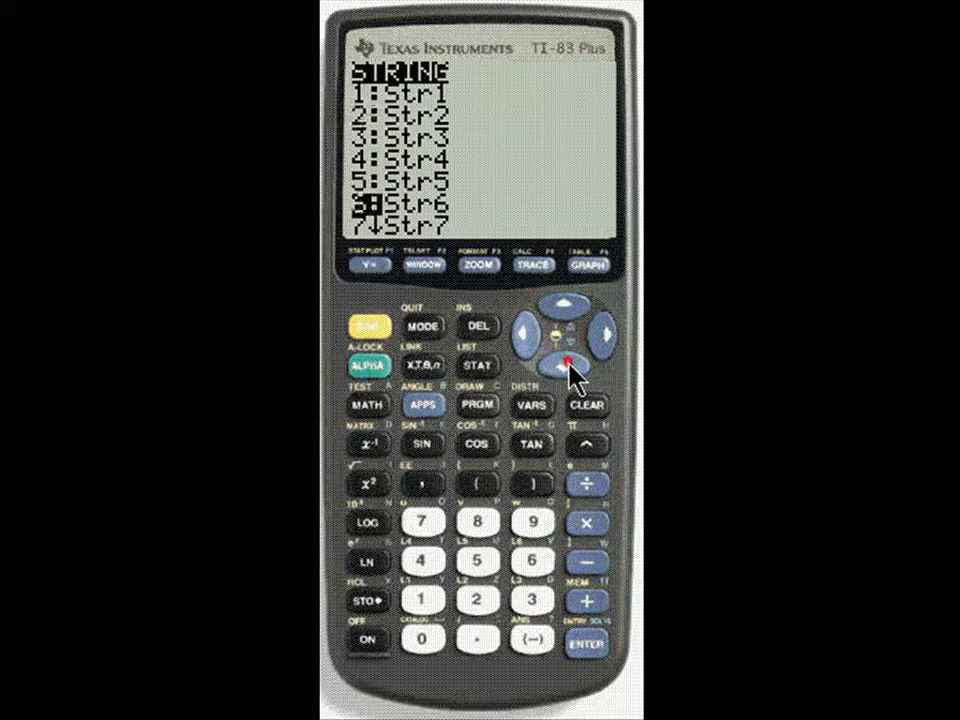
- Move one more entry down the string list toward Str0
{"action": "left_click", "coordinate": [566, 364]}
{"action": "left_click", "coordinate": [566, 364]}
{"action": "left_click", "coordinate": [566, 364]}
{"action": "left_click", "coordinate": [566, 364]}
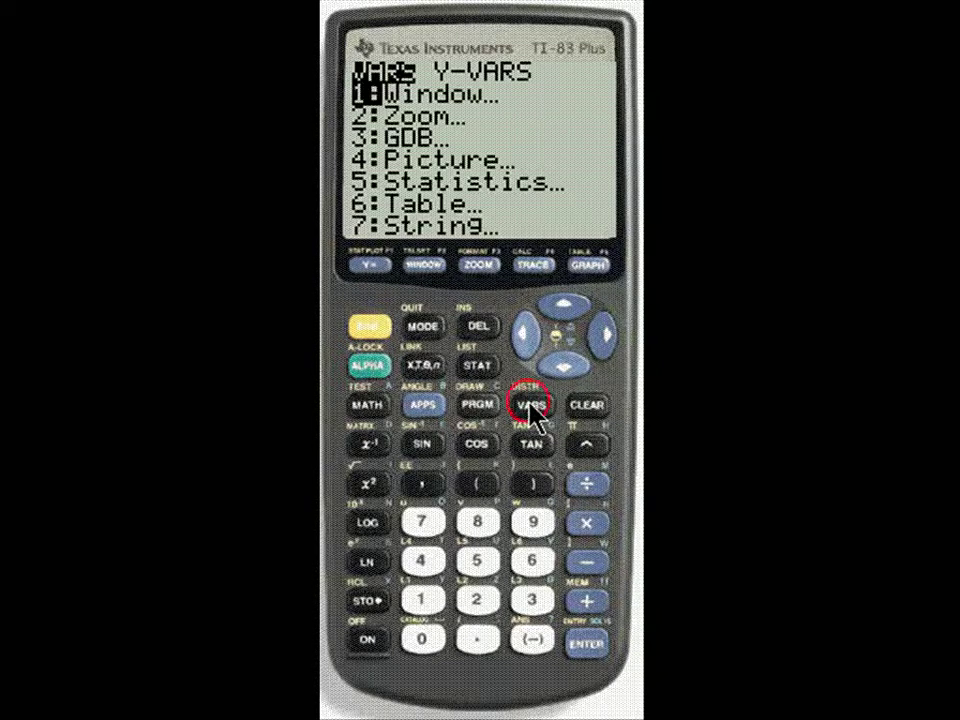
- Open VARS > String and paste Str0 onto the home screen
{"action": "left_click", "coordinate": [562, 366]}
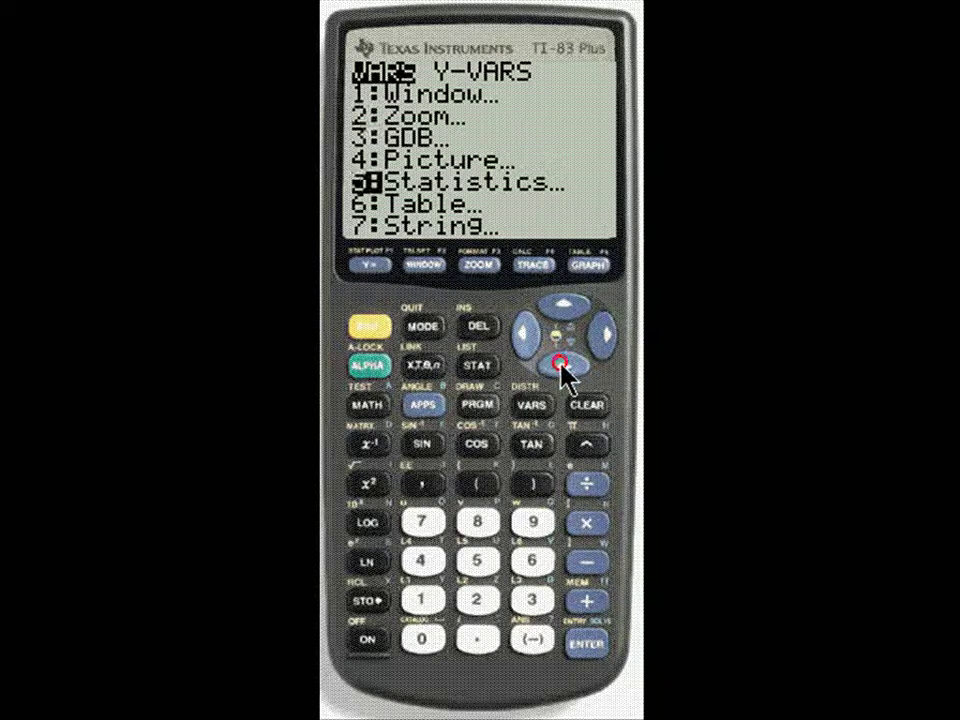
{"action": "left_click", "coordinate": [589, 645]}
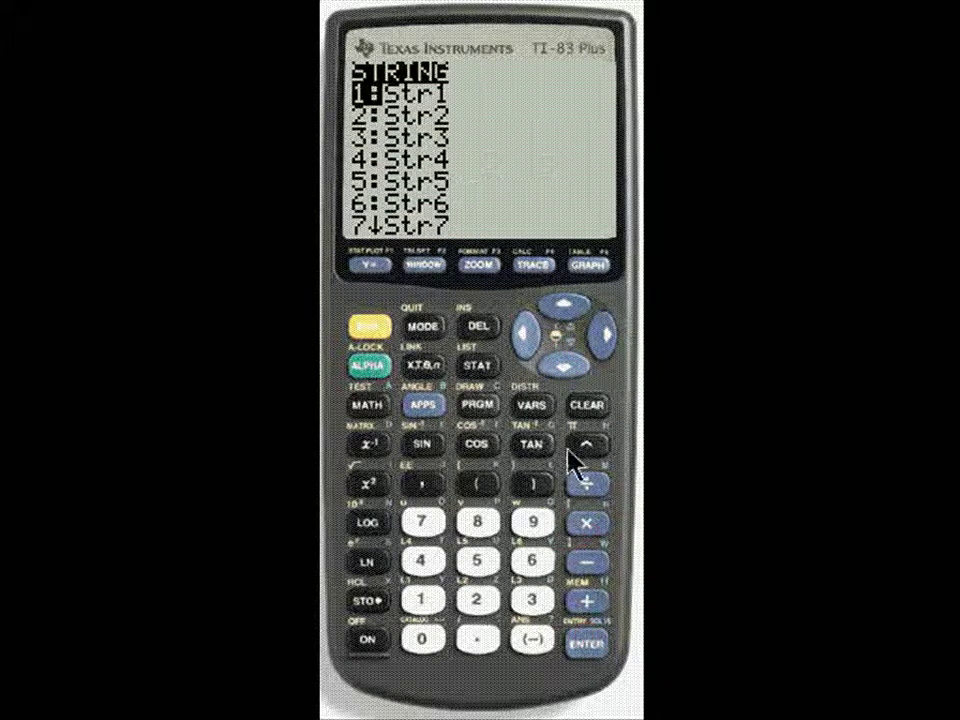
{"action": "left_click", "coordinate": [568, 303]}
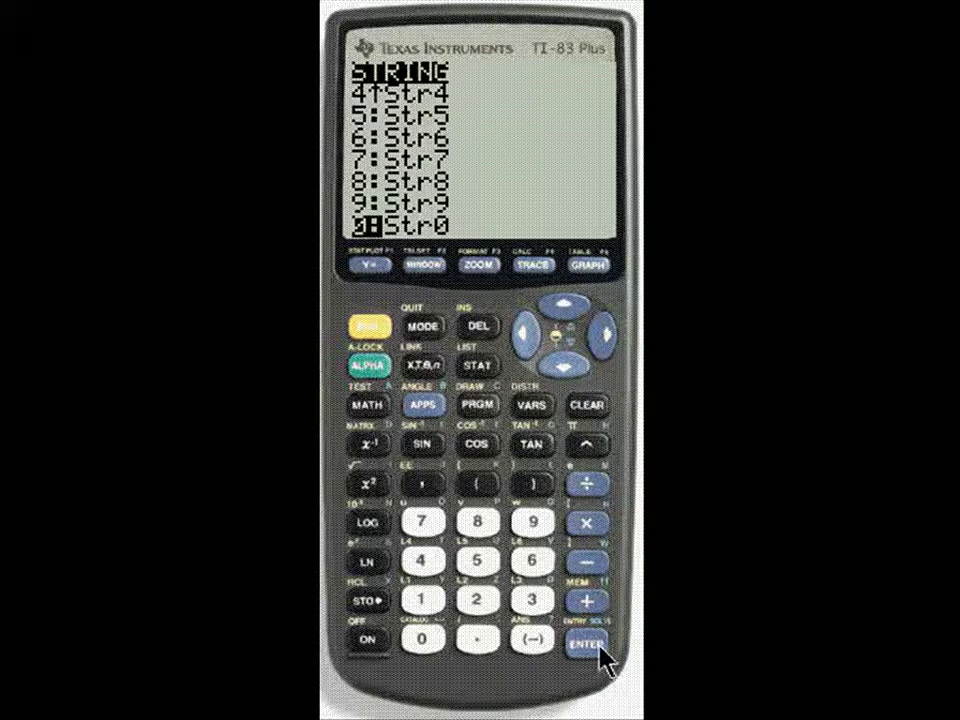